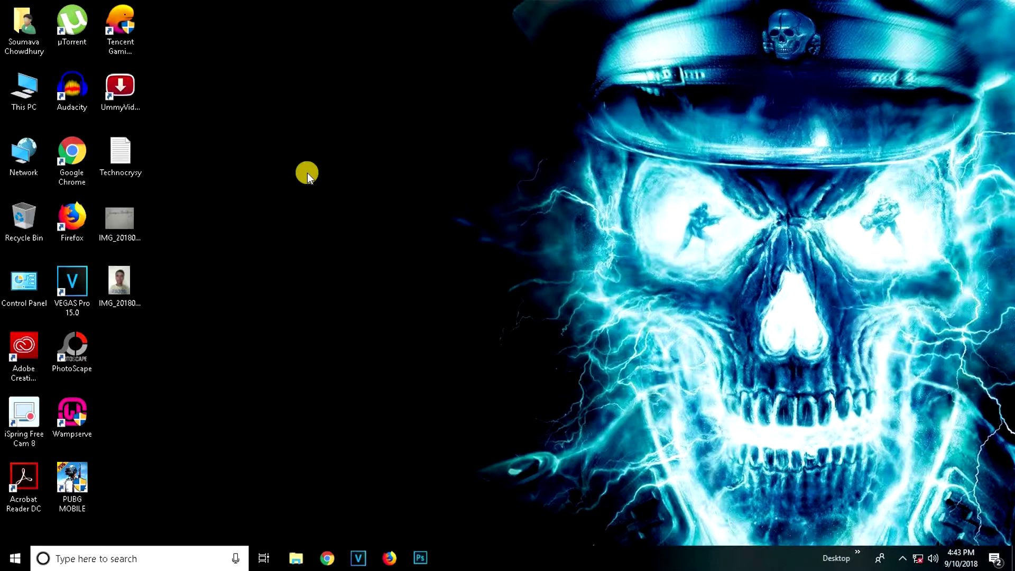
{"action": "right_click", "coordinate": [336, 209]}
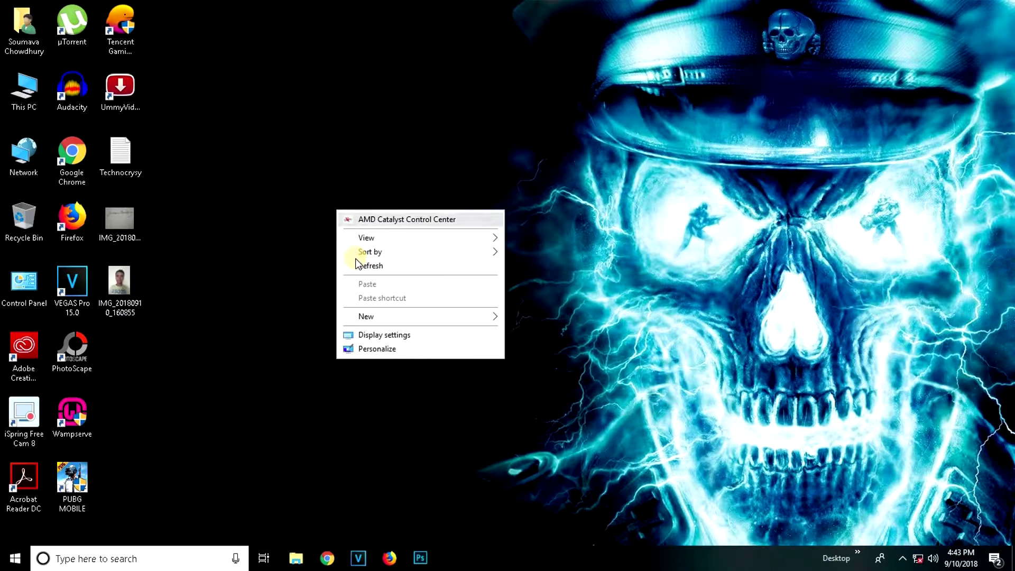
{"action": "left_click", "coordinate": [355, 259]}
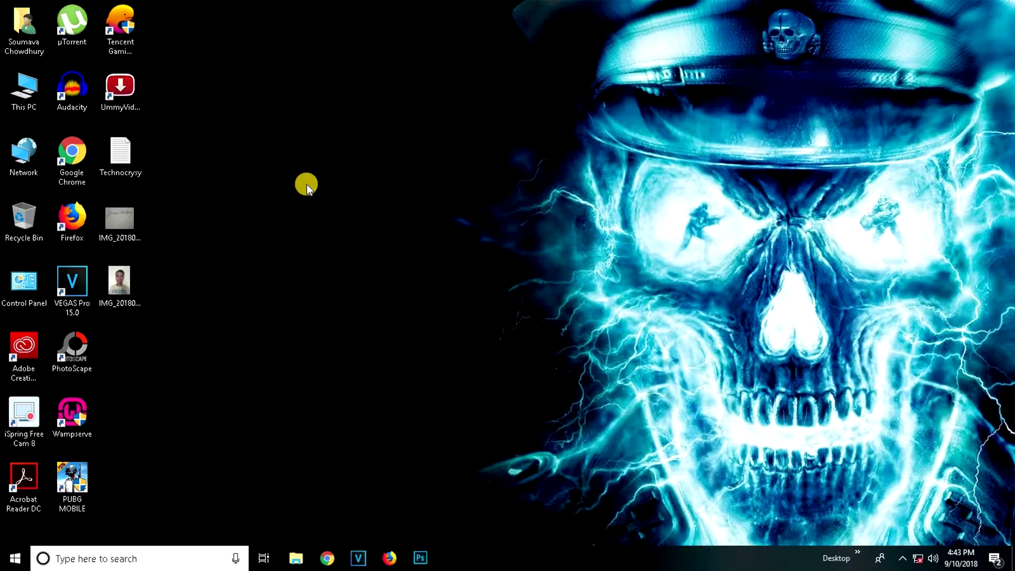
{"action": "right_click", "coordinate": [303, 176]}
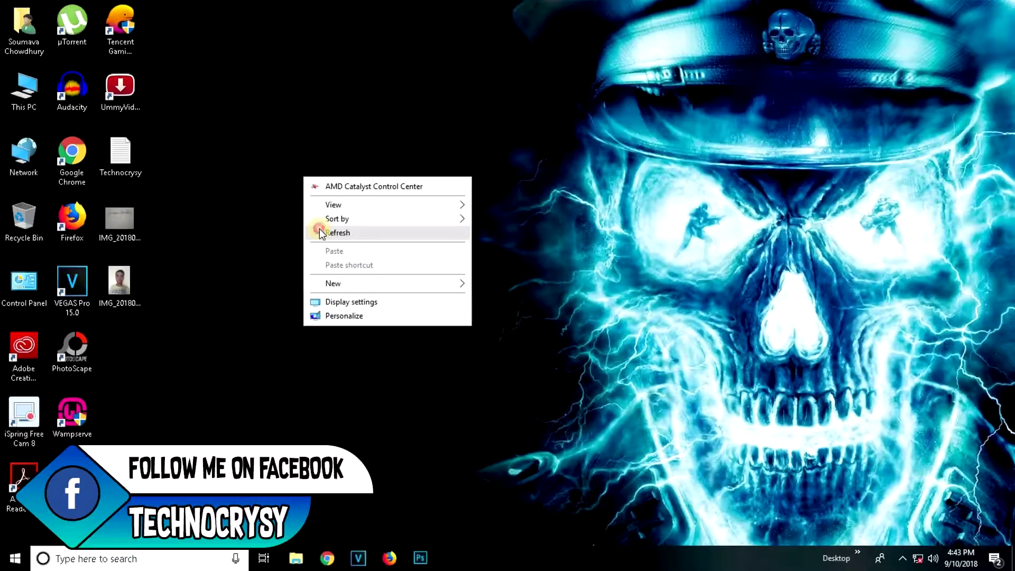
{"action": "left_click", "coordinate": [319, 231]}
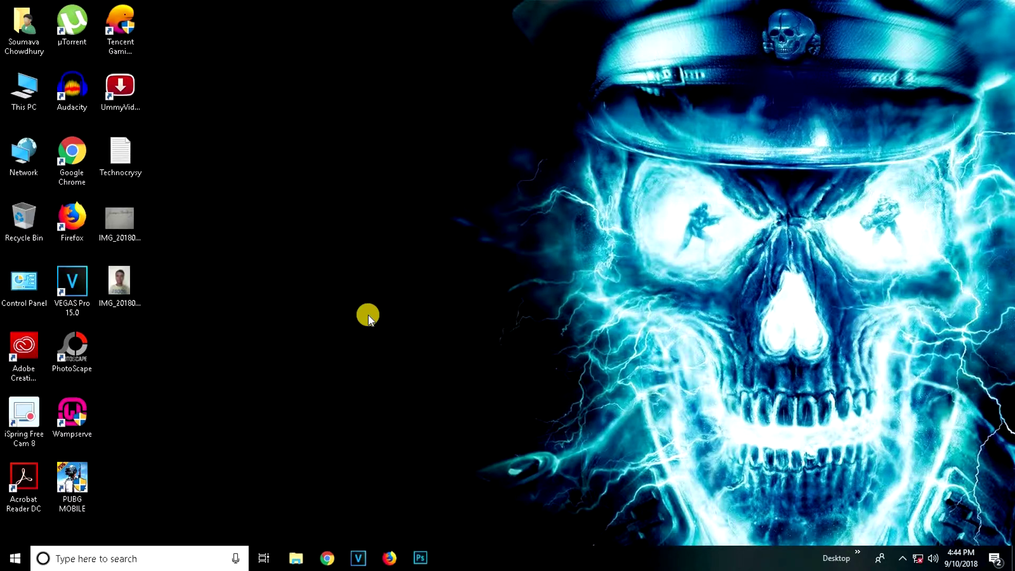
{"action": "right_click", "coordinate": [301, 224]}
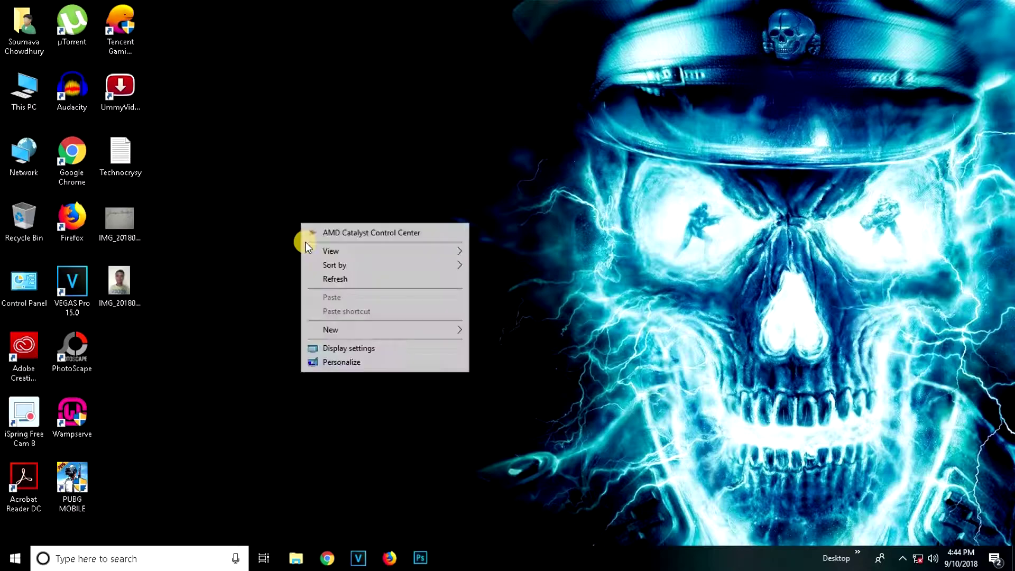
{"action": "left_click", "coordinate": [313, 281]}
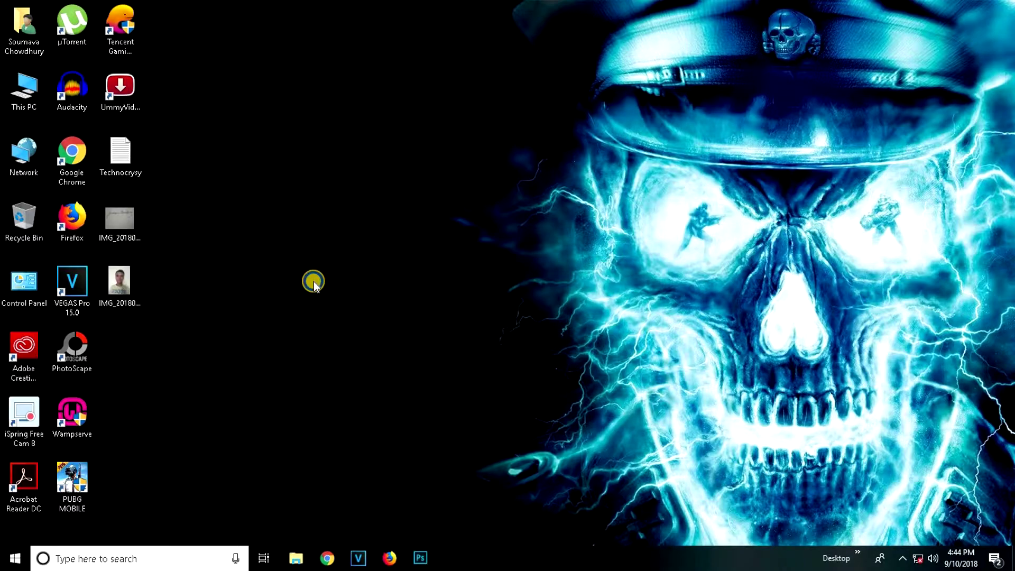
{"action": "right_click", "coordinate": [313, 281]}
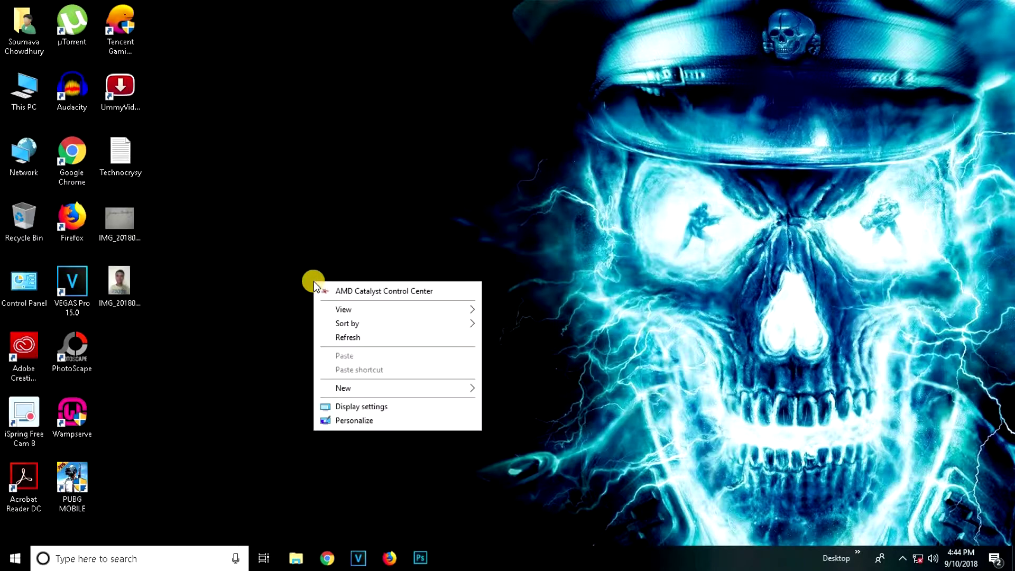
{"action": "left_click", "coordinate": [331, 340]}
Move the image files IMG_20180910_155711 and IMG_20180910_160855 away from the other icons into the empty middle of the desktop.
{"action": "left_click_drag", "start_coordinate": [121, 221], "coordinate": [267, 158]}
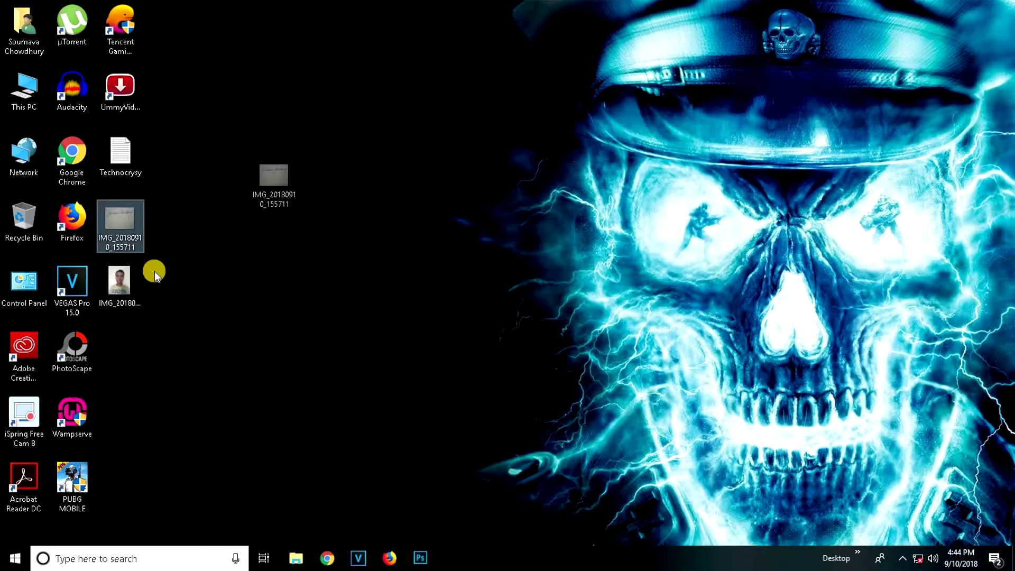
{"action": "left_click_drag", "start_coordinate": [125, 285], "coordinate": [285, 254]}
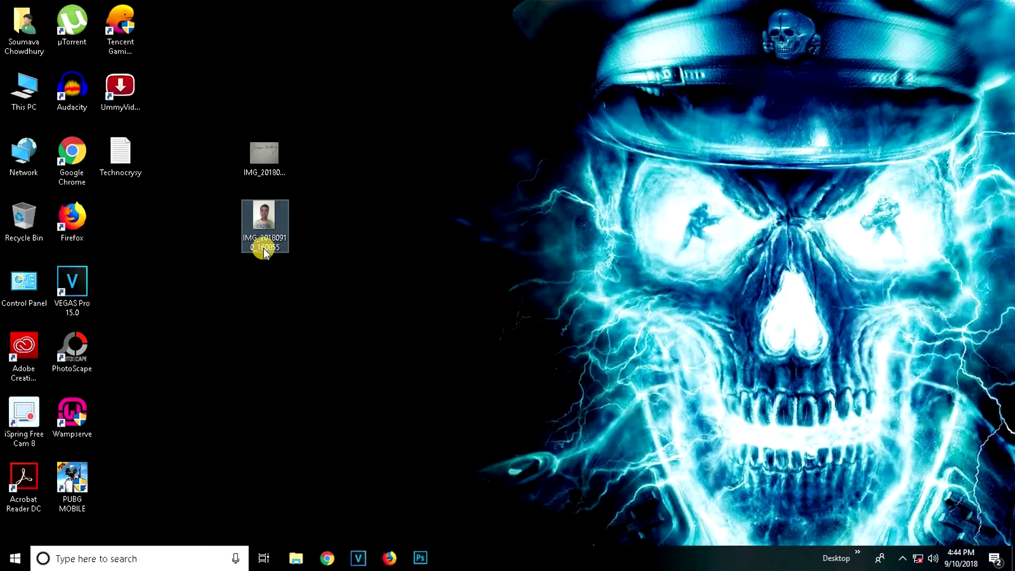
{"action": "left_click_drag", "start_coordinate": [291, 206], "coordinate": [414, 233]}
{"action": "left_click_drag", "start_coordinate": [260, 155], "coordinate": [392, 135]}
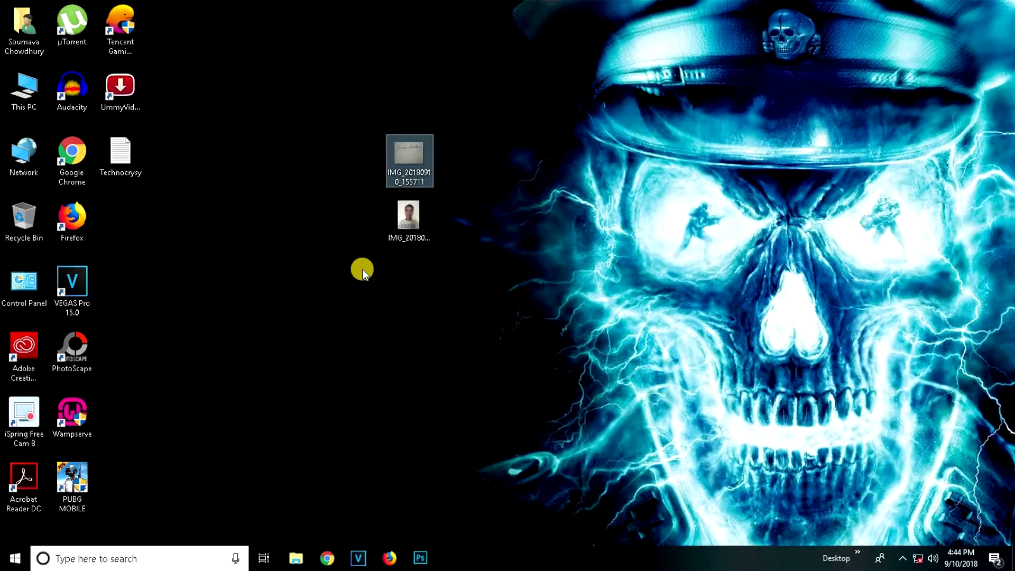
{"action": "mouse_move", "coordinate": [407, 221]}
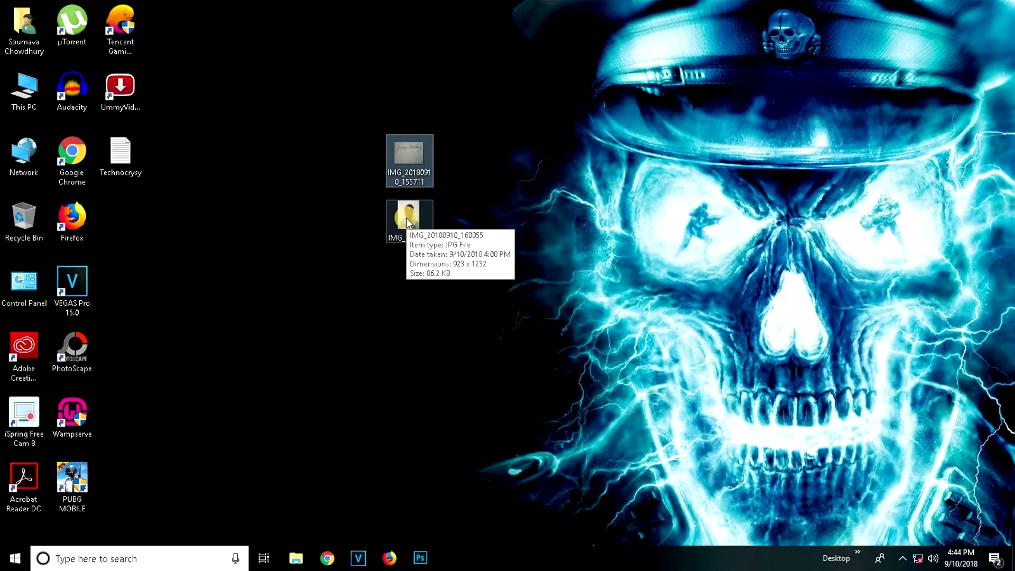
{"action": "mouse_move", "coordinate": [411, 158]}
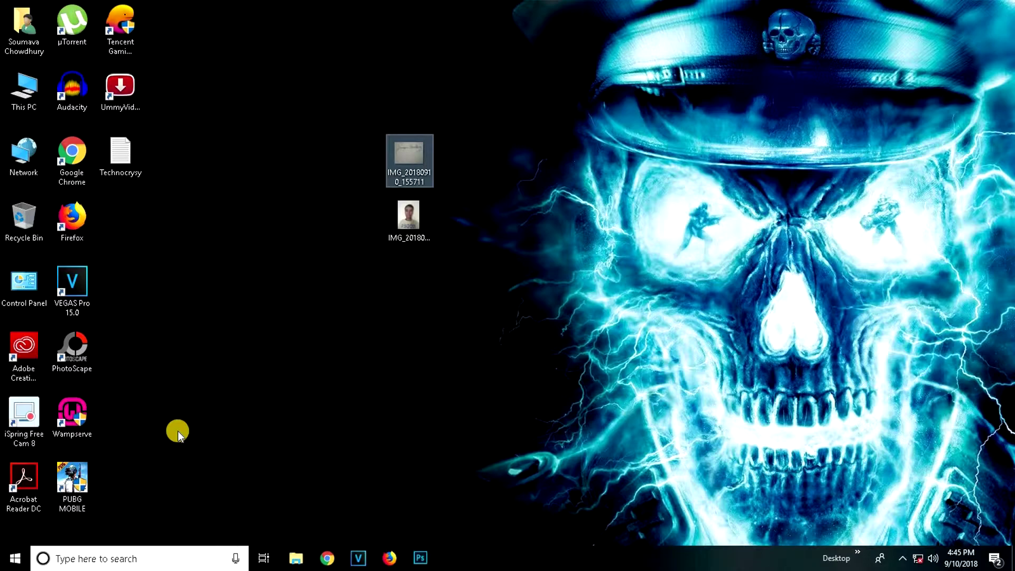
Search the installed programs for "micro" to check for Microsoft Office apps, and close the search.
{"action": "left_click", "coordinate": [14, 559]}
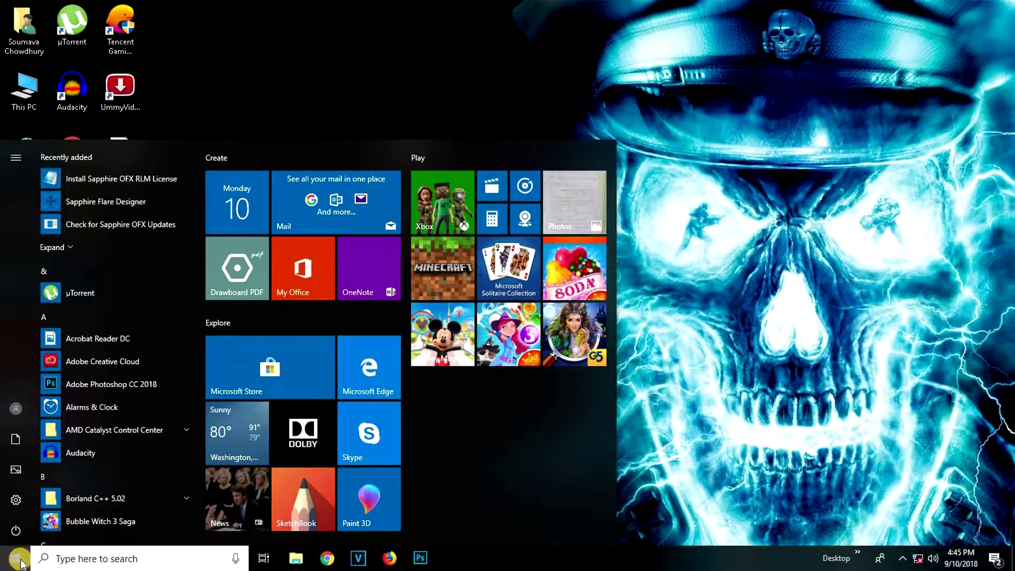
{"action": "left_click", "coordinate": [60, 555]}
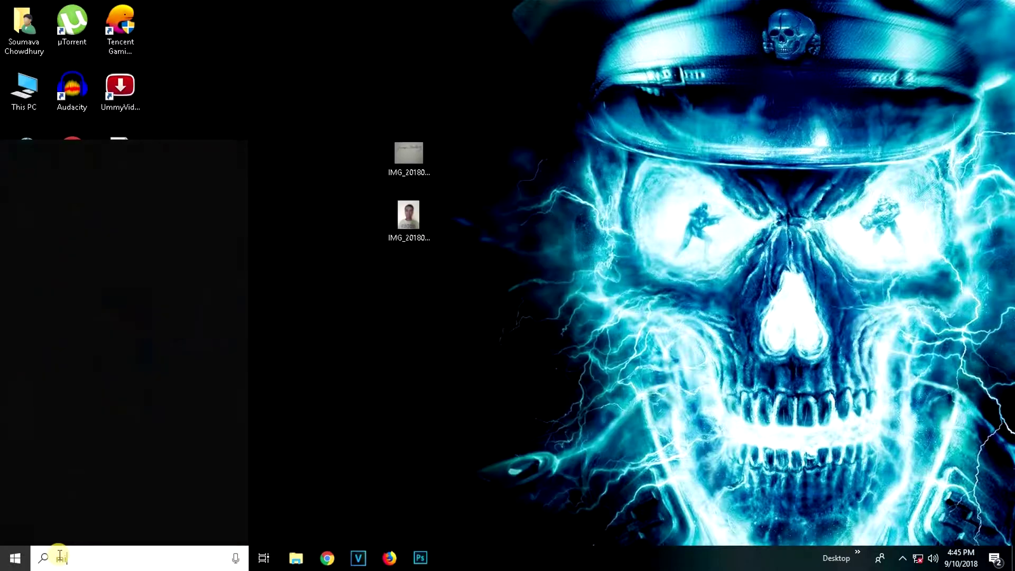
{"action": "type", "text": "micro"}
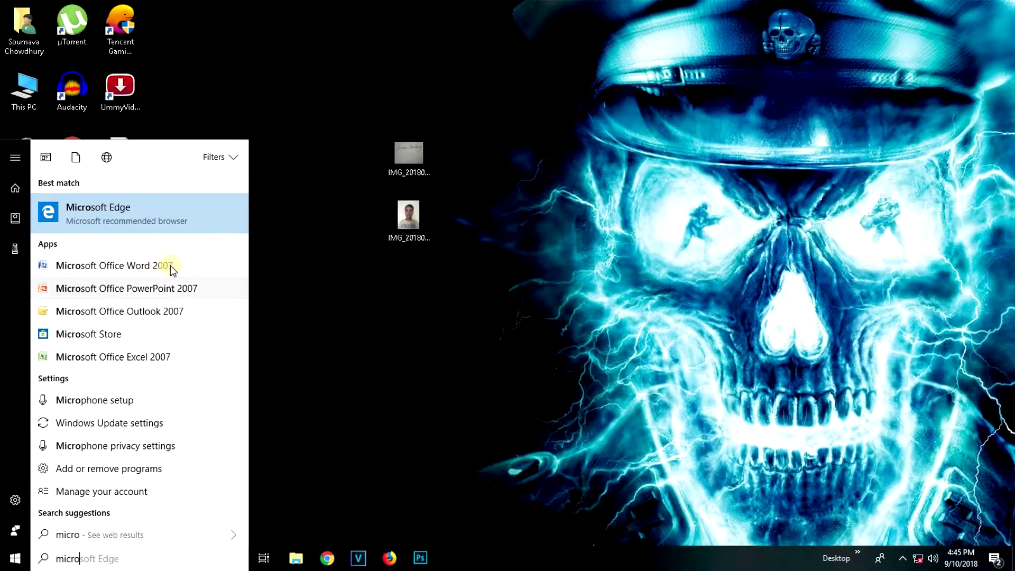
{"action": "left_click", "coordinate": [319, 280]}
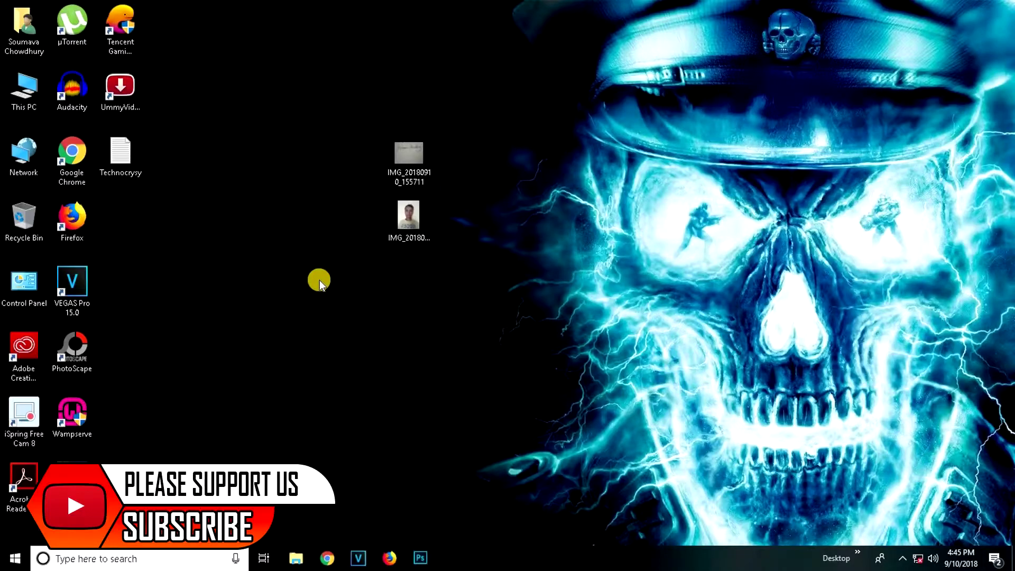
Move IMG_20180910_160855 beside the desktop icons and open it in a maximized Microsoft Office Picture Manager window.
{"action": "left_click_drag", "start_coordinate": [339, 231], "coordinate": [160, 269]}
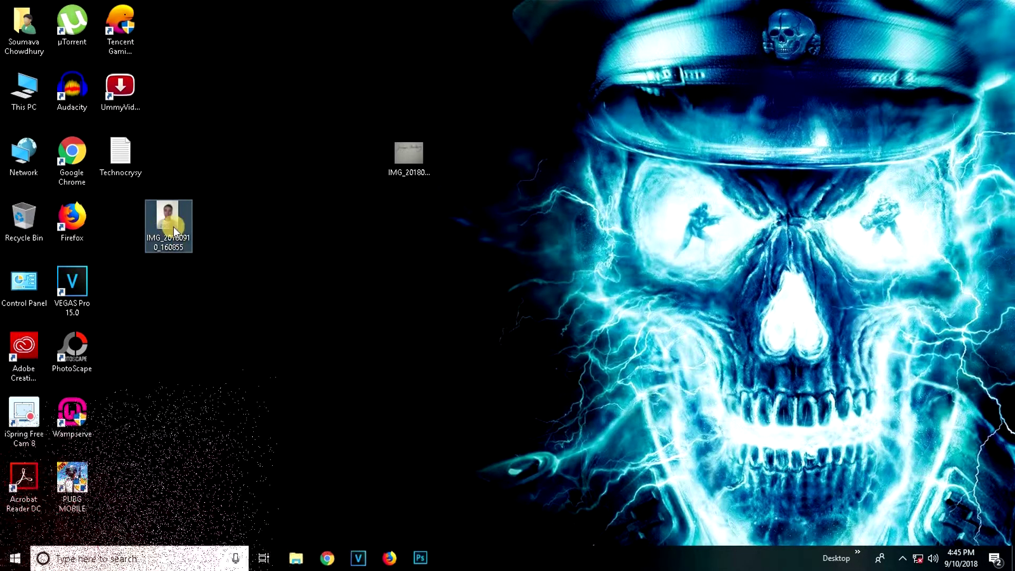
{"action": "mouse_move", "coordinate": [173, 224]}
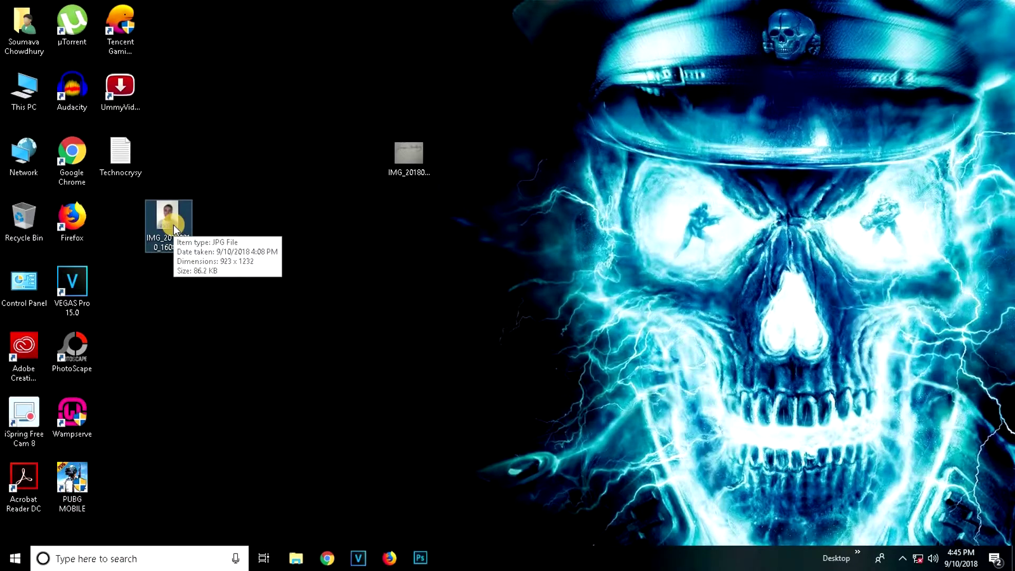
{"action": "right_click", "coordinate": [173, 224]}
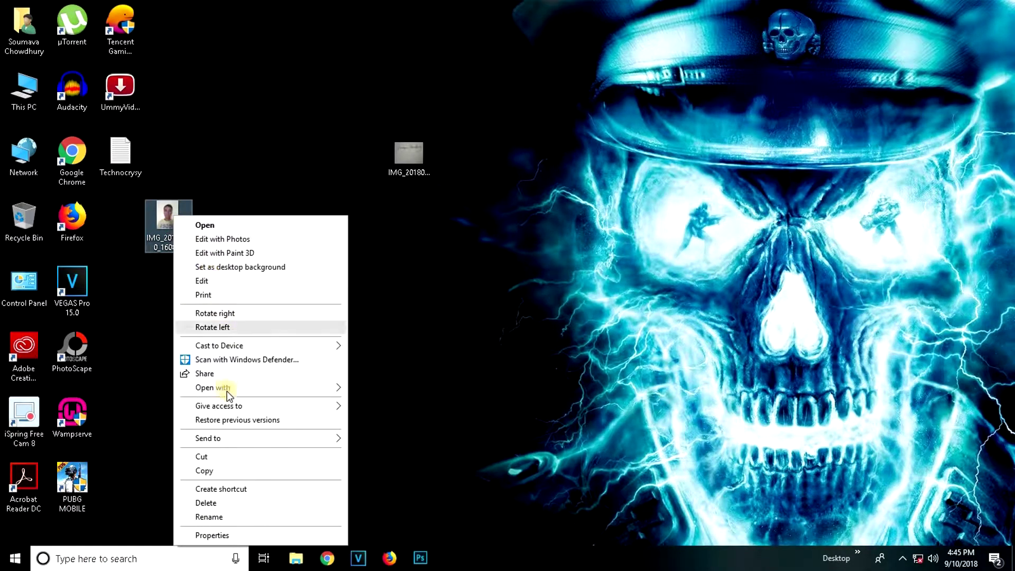
{"action": "mouse_move", "coordinate": [297, 390]}
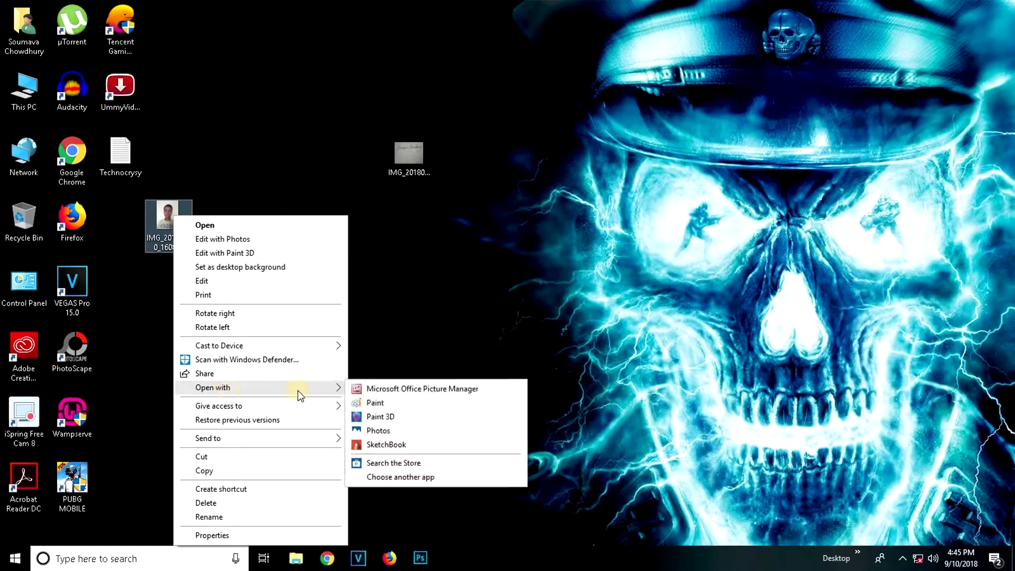
{"action": "left_click", "coordinate": [440, 386]}
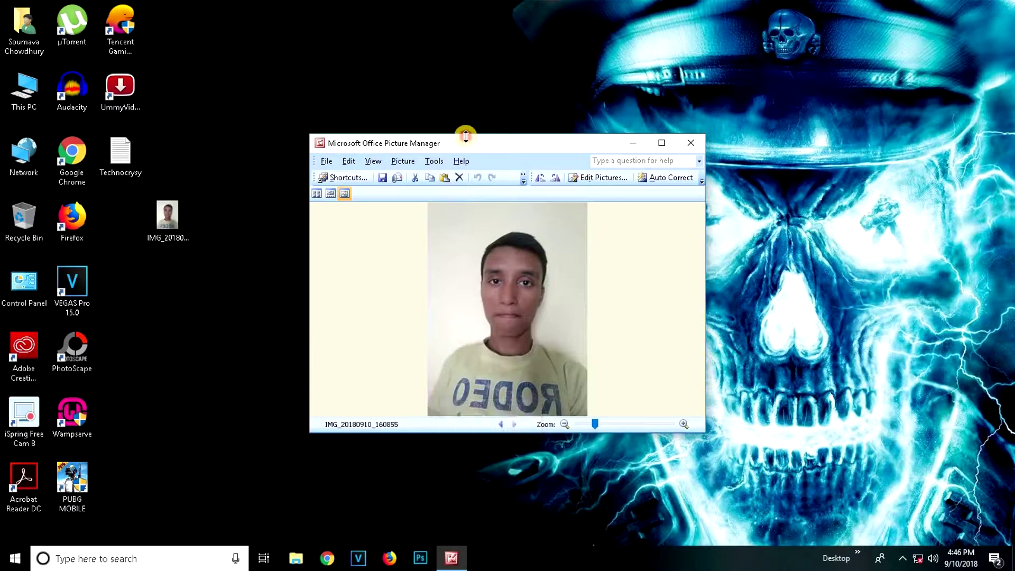
{"action": "double_click", "coordinate": [465, 138]}
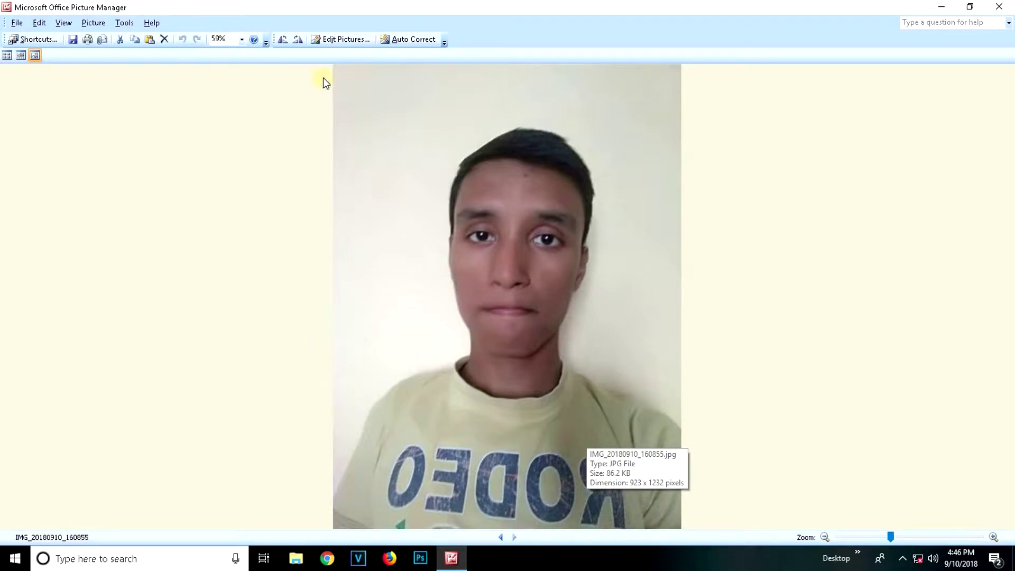
Resize the portrait photo to 50% of its original width and height.
{"action": "left_click", "coordinate": [336, 39]}
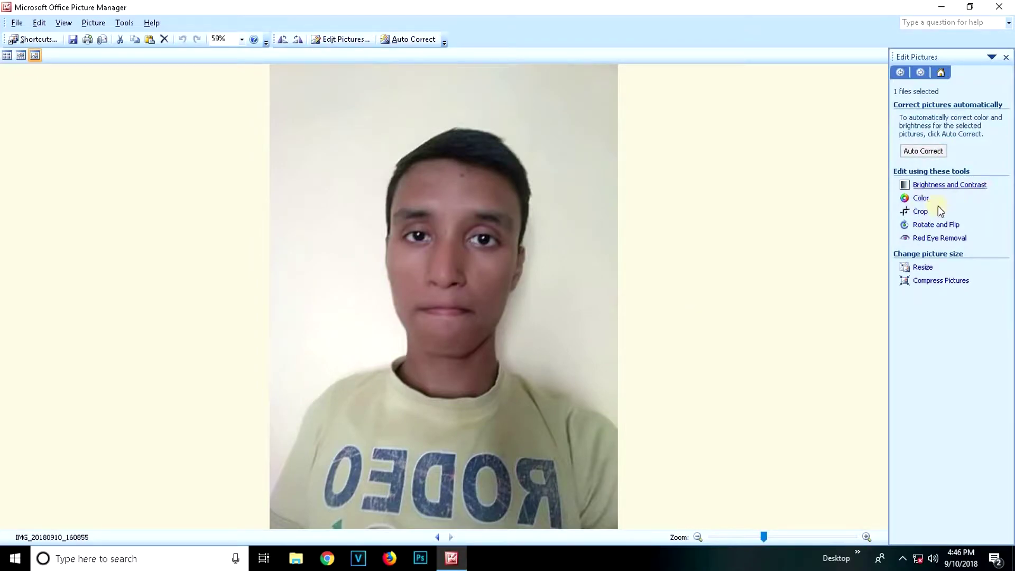
{"action": "left_click", "coordinate": [922, 269]}
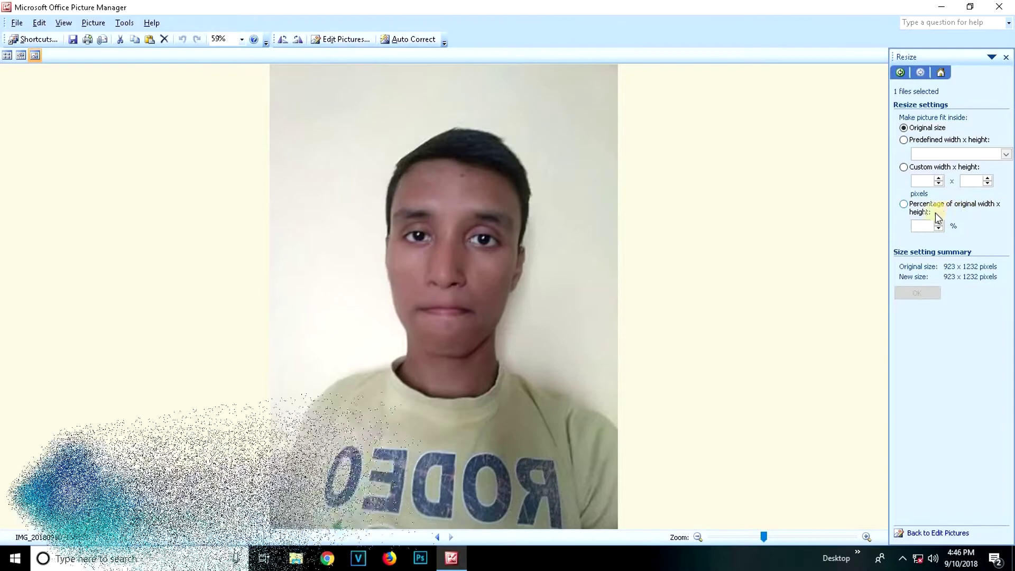
{"action": "left_click", "coordinate": [905, 204]}
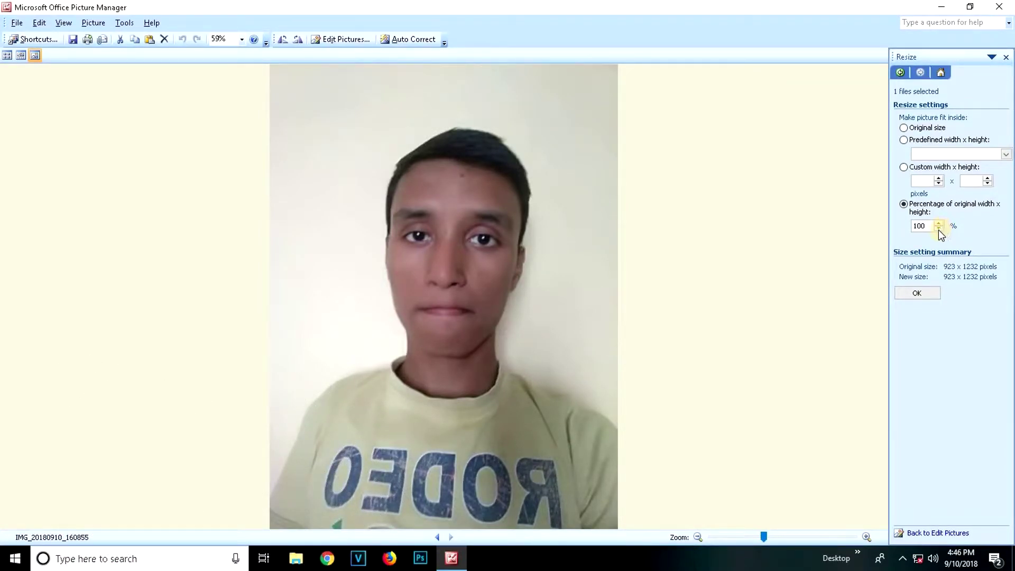
{"action": "left_click_drag", "start_coordinate": [938, 230], "coordinate": [938, 230]}
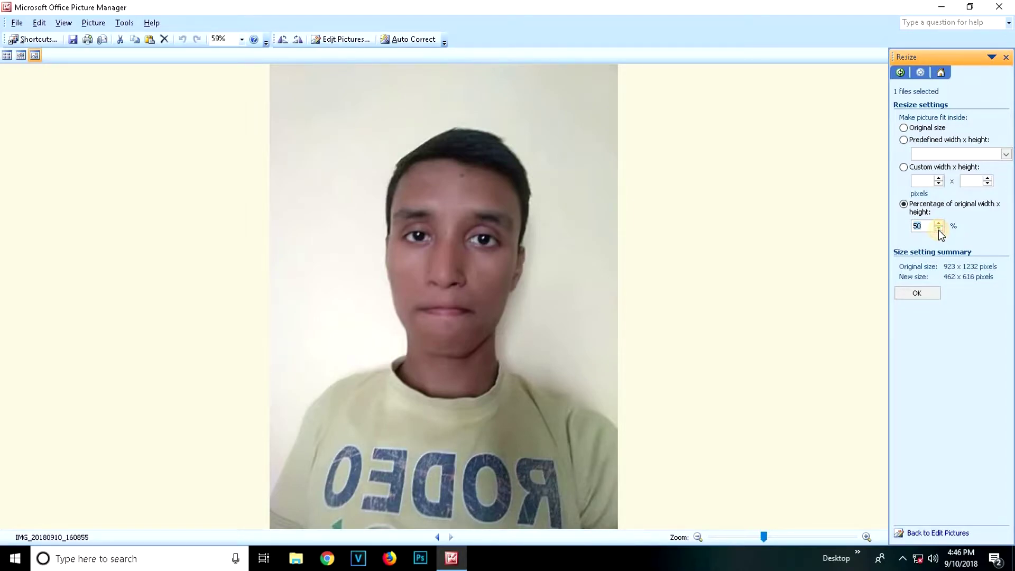
{"action": "left_click", "coordinate": [916, 294]}
{"action": "left_click", "coordinate": [916, 294]}
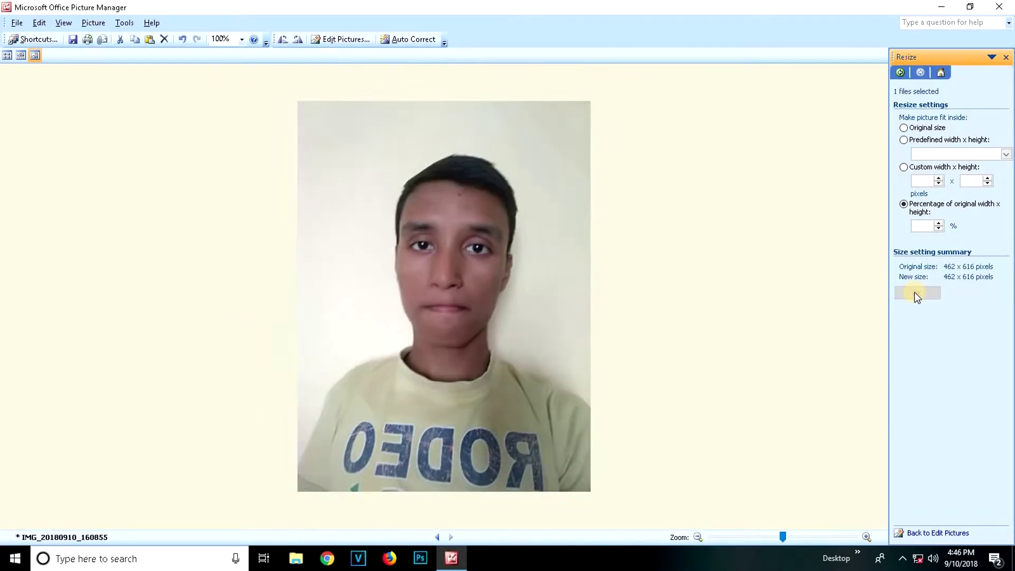
Save the resized portrait photo and close Picture Manager.
{"action": "left_click", "coordinate": [73, 38]}
{"action": "left_click", "coordinate": [73, 39]}
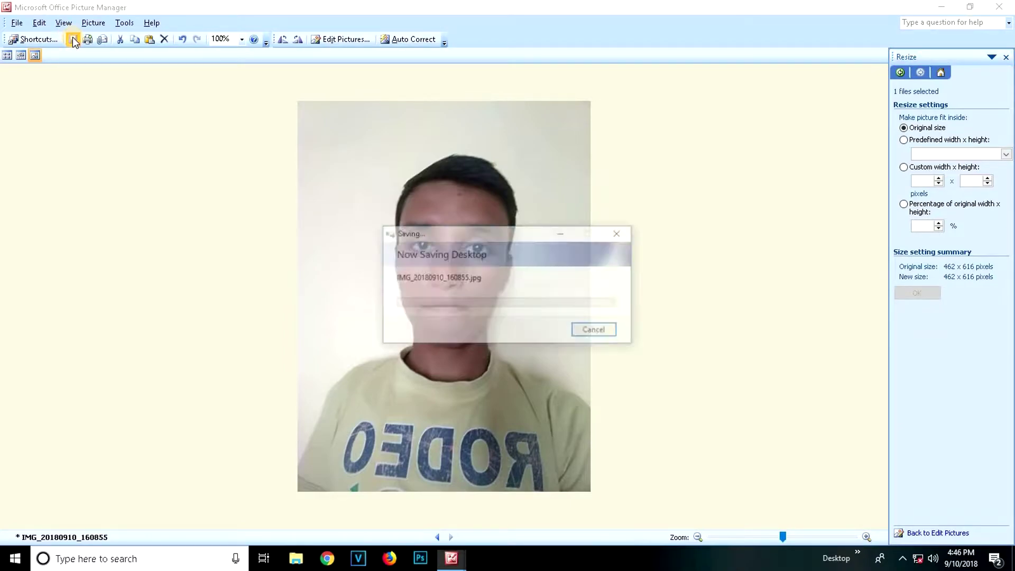
{"action": "mouse_move", "coordinate": [418, 239]}
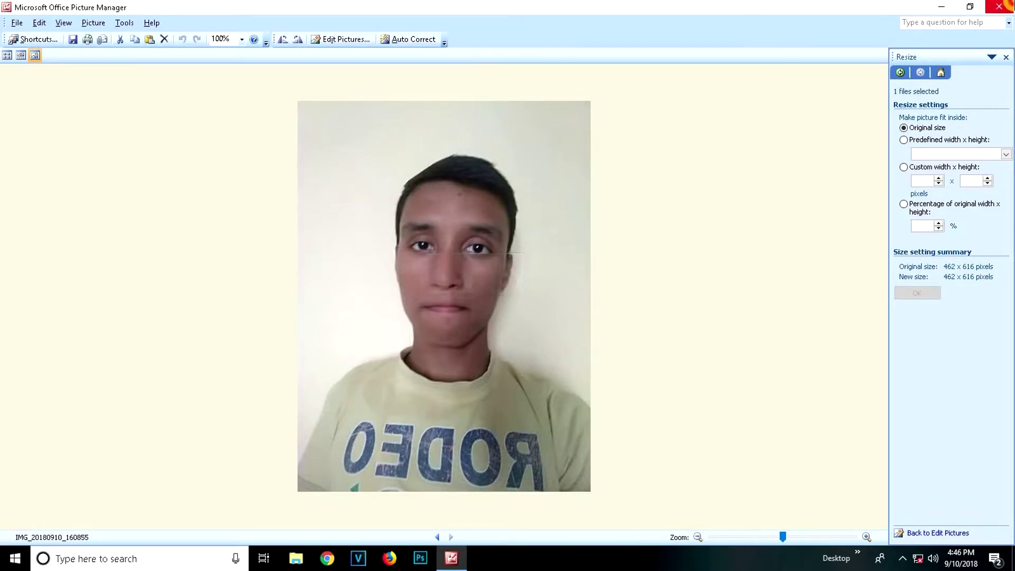
{"action": "left_click", "coordinate": [998, 6]}
Reopen the portrait photo IMG_20180910_160855 from the desktop in a maximized Microsoft Office Picture Manager window.
{"action": "mouse_move", "coordinate": [175, 206]}
{"action": "left_mouse_down"}
{"action": "mouse_move", "coordinate": [284, 256]}
{"action": "mouse_move", "coordinate": [264, 229]}
{"action": "mouse_move", "coordinate": [259, 246]}
{"action": "mouse_move", "coordinate": [254, 168]}
{"action": "mouse_move", "coordinate": [288, 180]}
{"action": "mouse_move", "coordinate": [240, 222]}
{"action": "mouse_move", "coordinate": [172, 223]}
{"action": "left_mouse_up"}
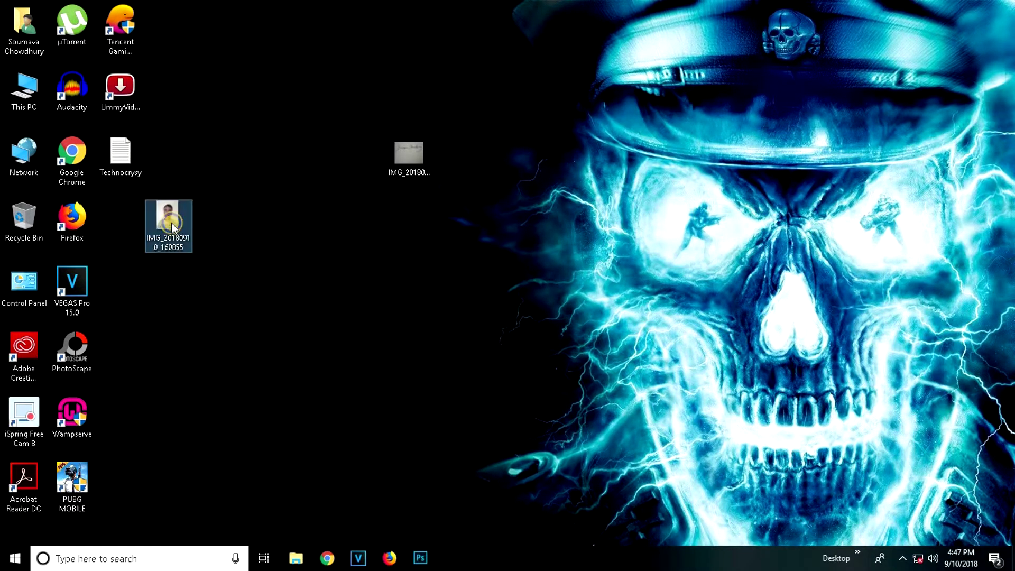
{"action": "right_click", "coordinate": [171, 223]}
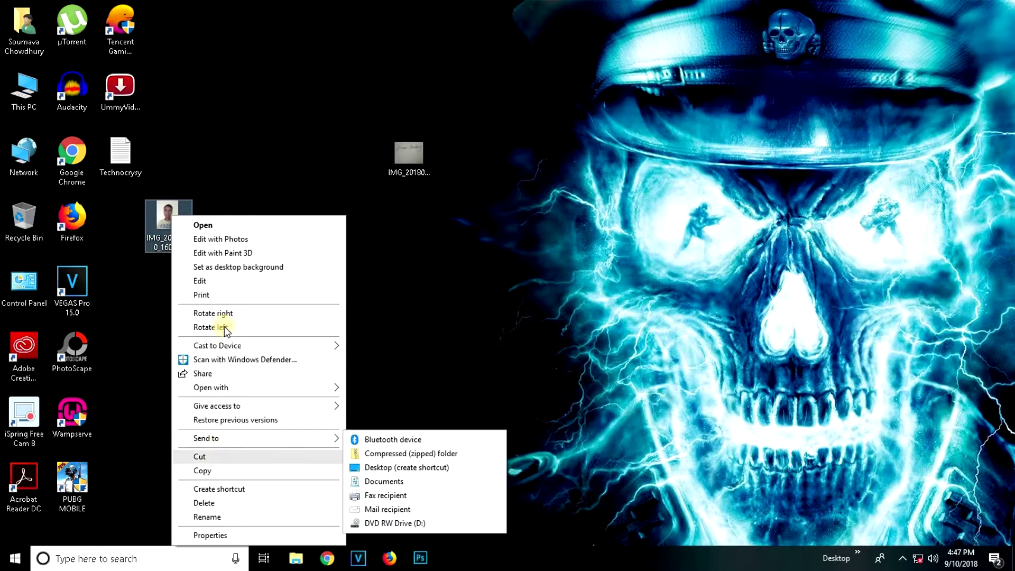
{"action": "mouse_move", "coordinate": [332, 388]}
{"action": "left_click", "coordinate": [419, 389]}
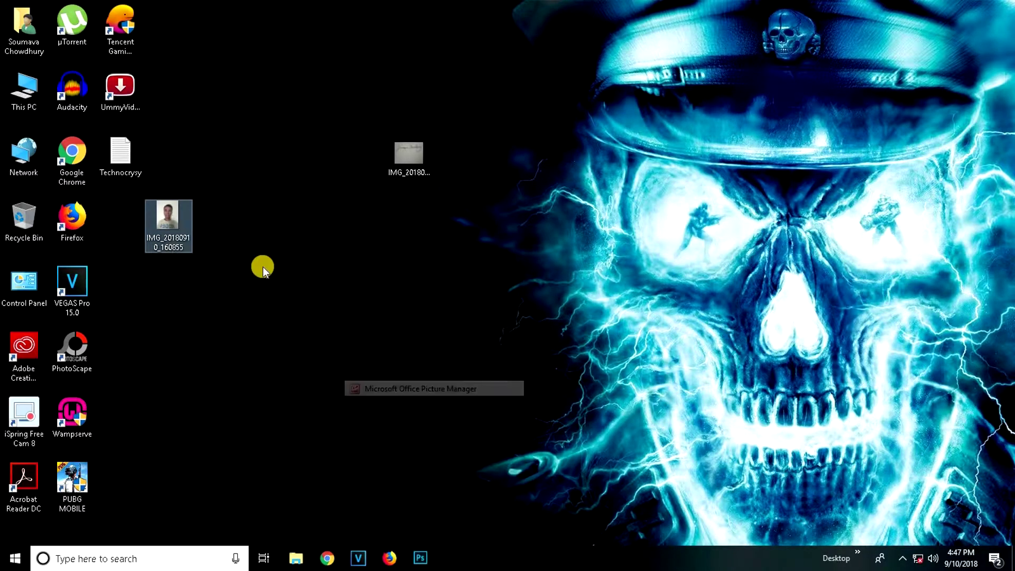
{"action": "double_click", "coordinate": [533, 141]}
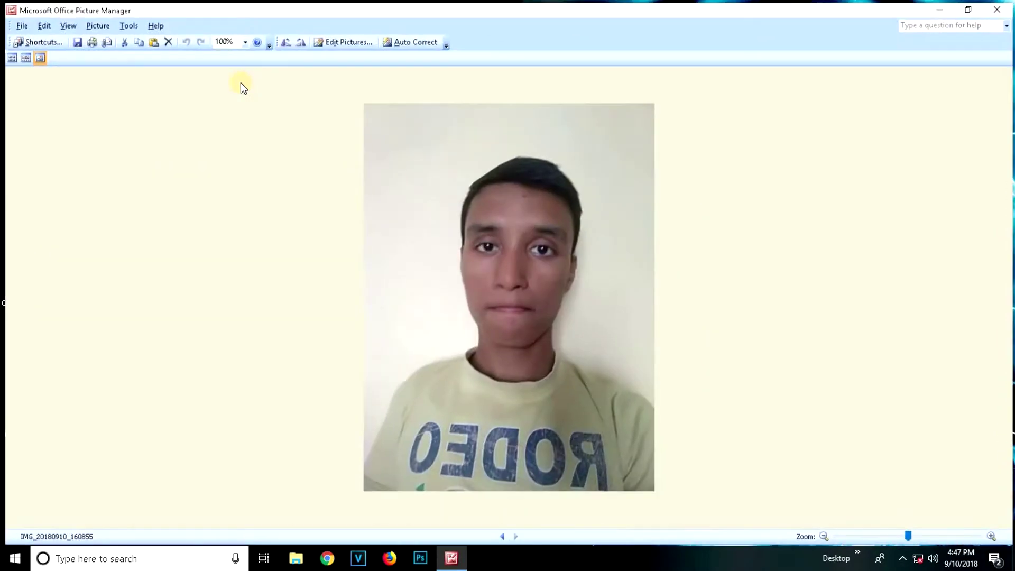
Reduce the portrait photo by percentage to 300 x 400 pixels, save it and check its file size.
{"action": "left_click", "coordinate": [342, 40]}
{"action": "left_click", "coordinate": [923, 269]}
{"action": "left_click_drag", "start_coordinate": [937, 230], "coordinate": [938, 229]}
{"action": "left_click", "coordinate": [925, 297]}
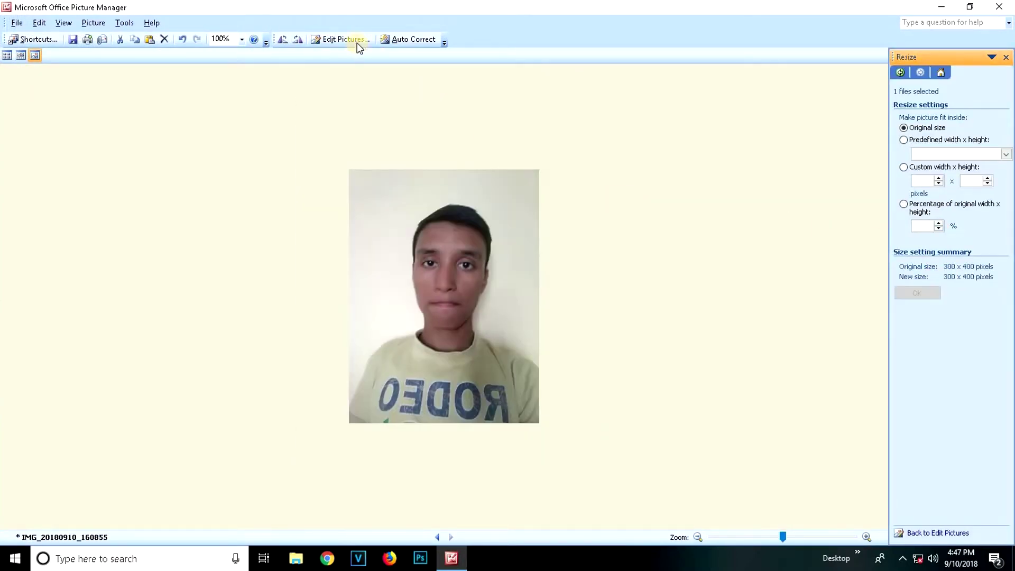
{"action": "mouse_move", "coordinate": [441, 272]}
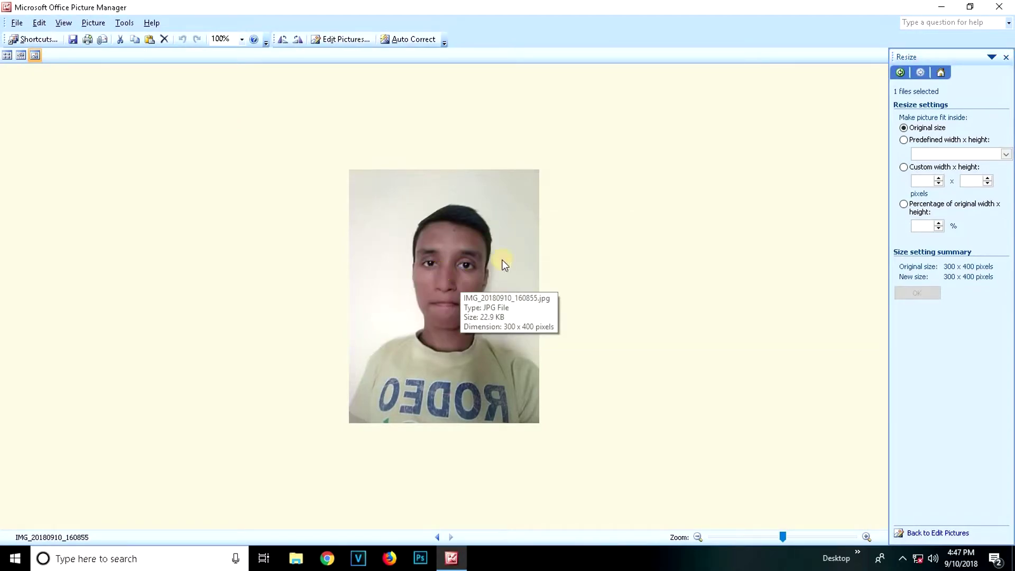
Preview a 97% resize of the portrait photo, check its file details and close Picture Manager without applying the resize.
{"action": "left_click", "coordinate": [939, 228]}
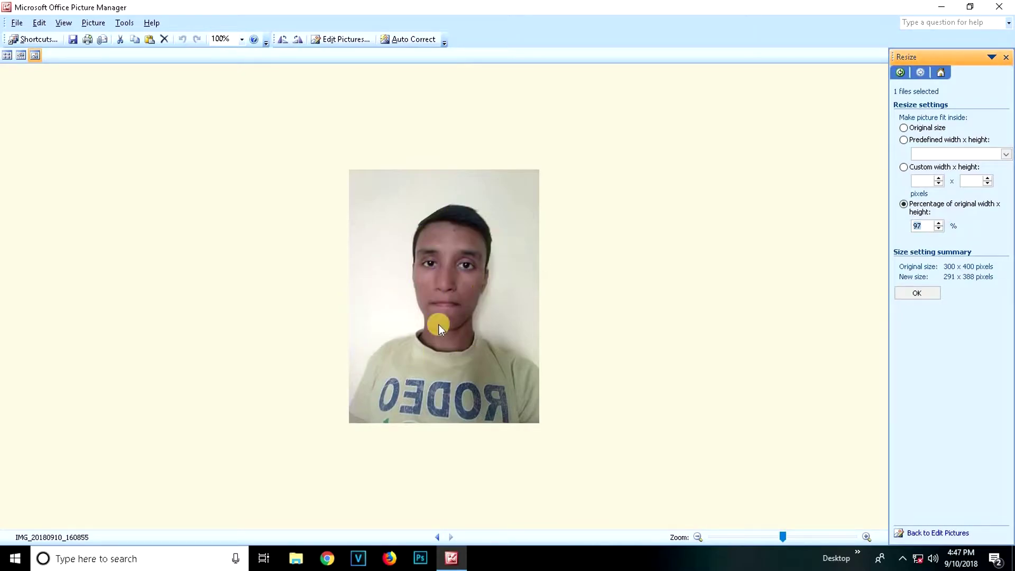
{"action": "mouse_move", "coordinate": [359, 301]}
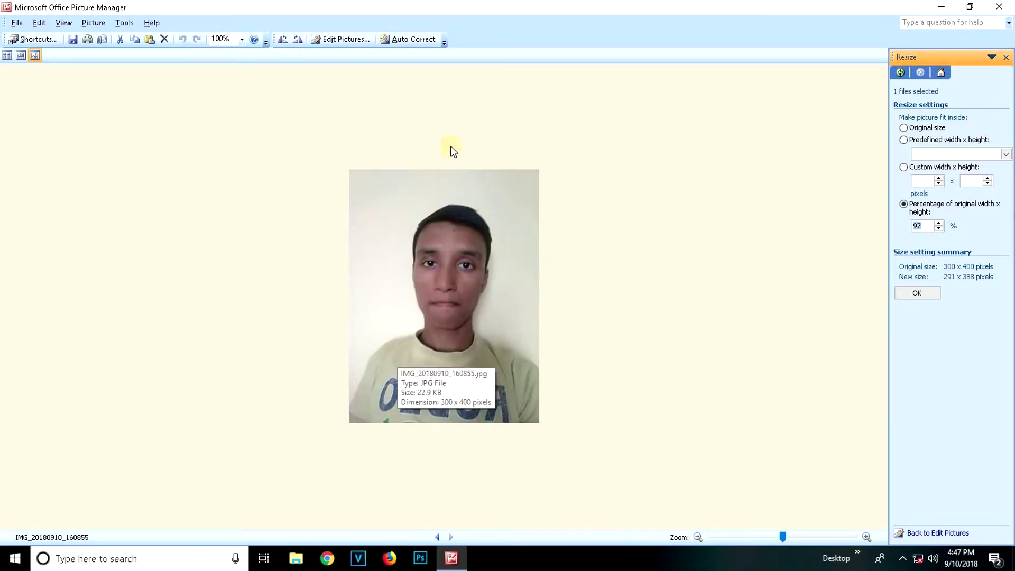
{"action": "left_click", "coordinate": [999, 6]}
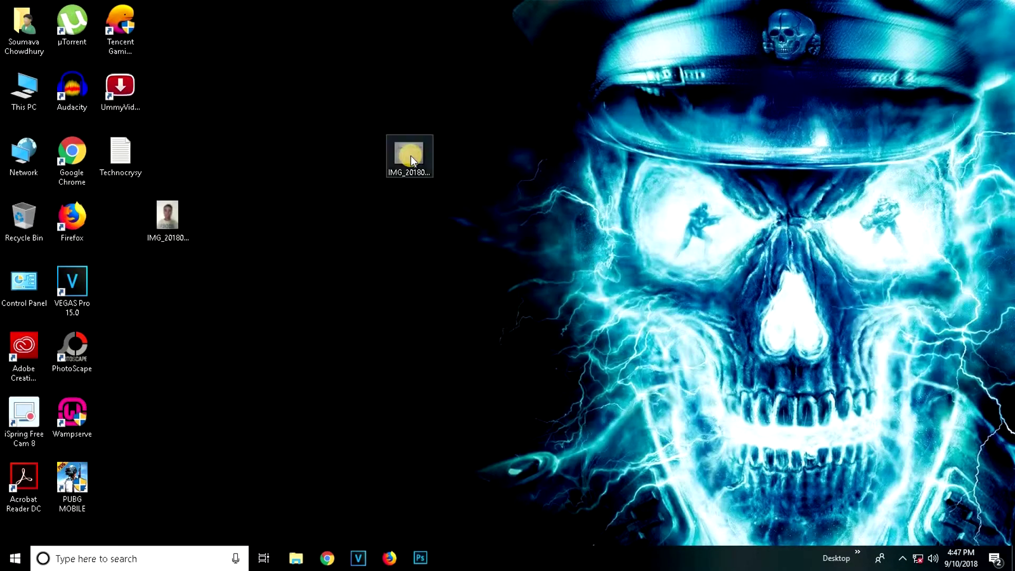
Move the signature image IMG_20180910_155711 directly above the portrait photo on the desktop and open it with Microsoft Office Picture Manager.
{"action": "left_click_drag", "start_coordinate": [271, 140], "coordinate": [176, 160]}
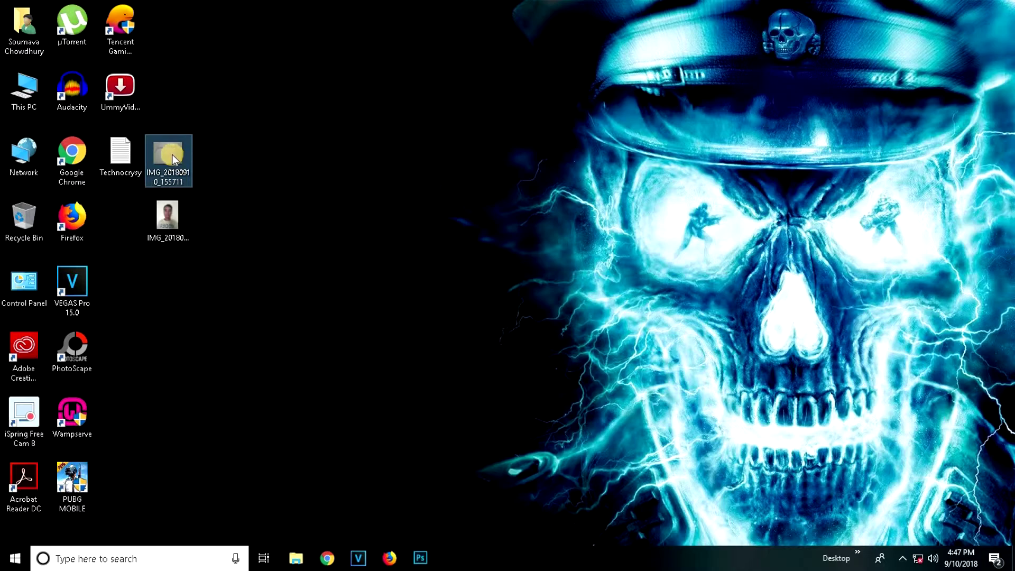
{"action": "right_click", "coordinate": [171, 154]}
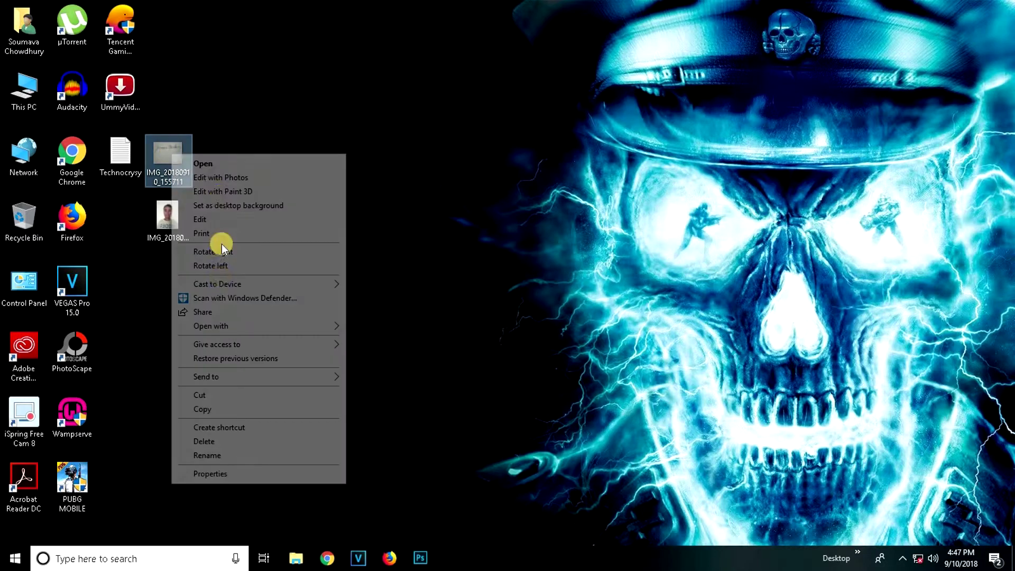
{"action": "mouse_move", "coordinate": [220, 326]}
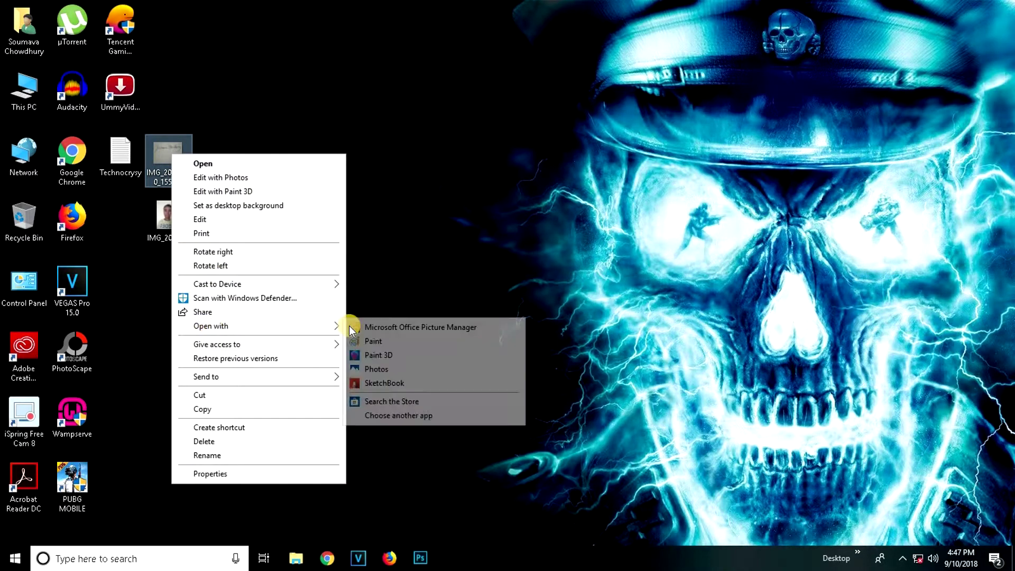
{"action": "left_click", "coordinate": [400, 326]}
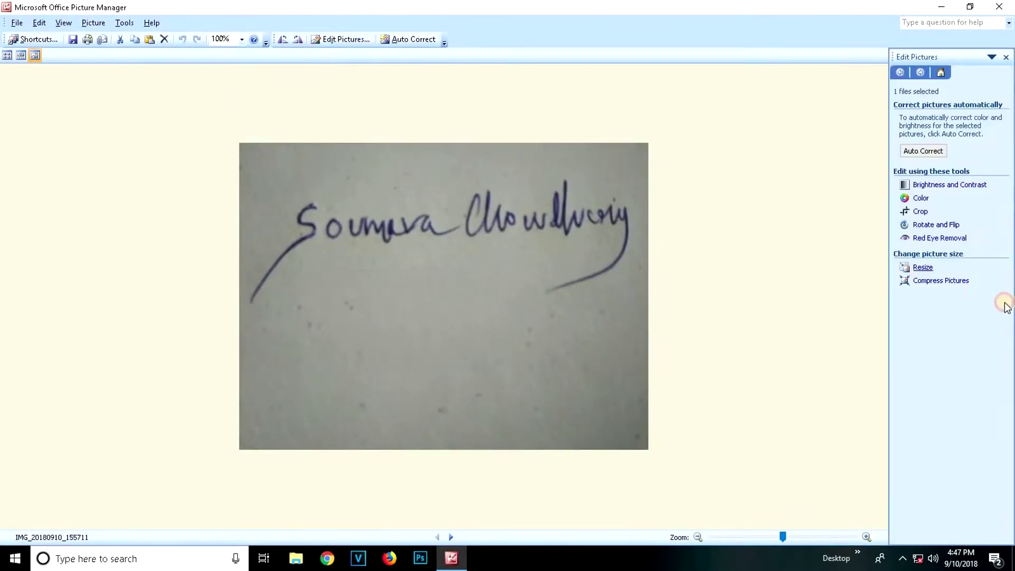
Reduce the signature image by percentage to 232 x 174 pixels and save it.
{"action": "left_click", "coordinate": [938, 229]}
{"action": "left_click_drag", "start_coordinate": [940, 233], "coordinate": [940, 233]}
{"action": "left_click", "coordinate": [917, 293]}
{"action": "left_click", "coordinate": [73, 38]}
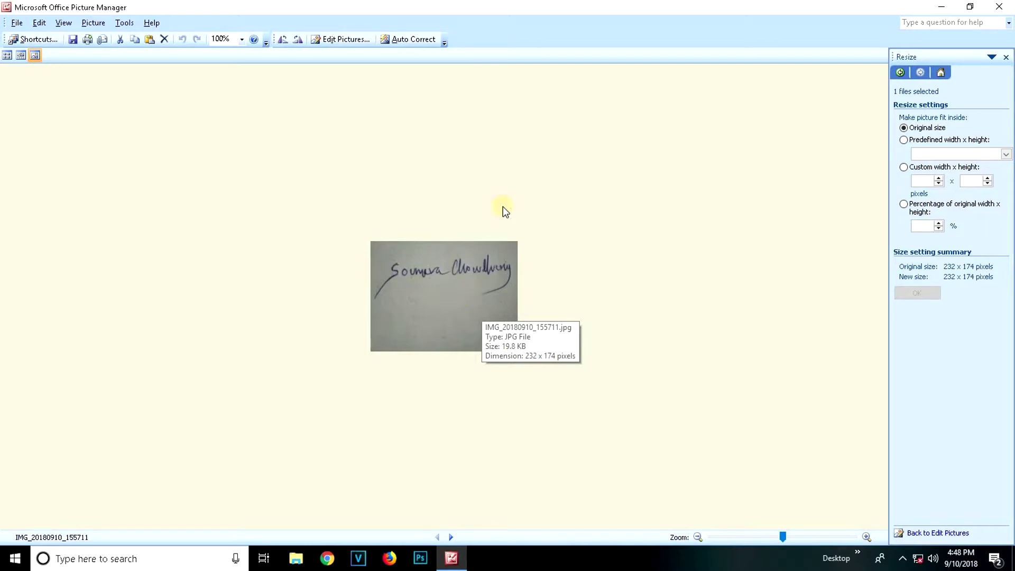
Close Picture Manager and move the signature image below the portrait photo on the desktop.
{"action": "left_click", "coordinate": [998, 7]}
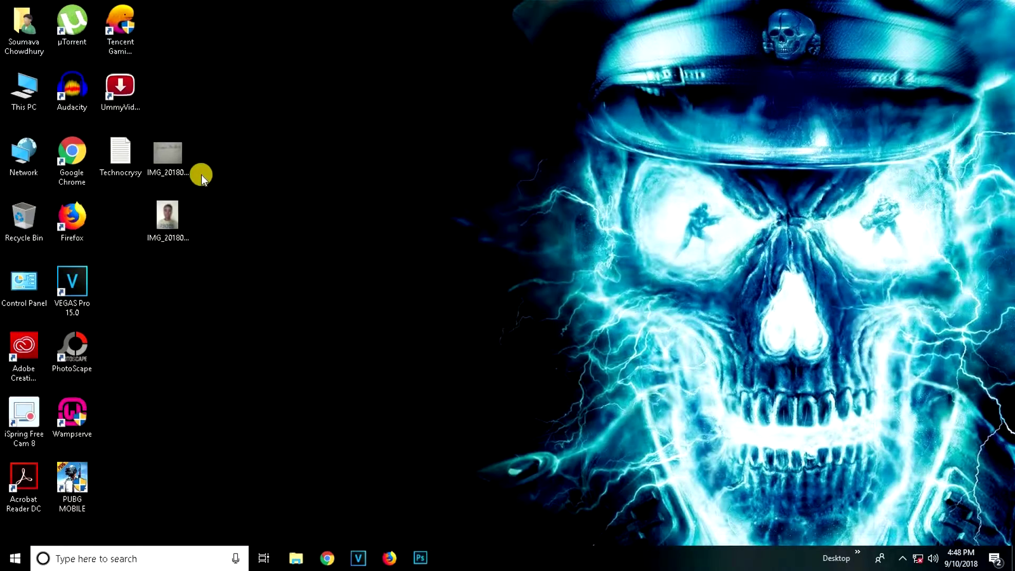
{"action": "left_click_drag", "start_coordinate": [179, 164], "coordinate": [176, 288]}
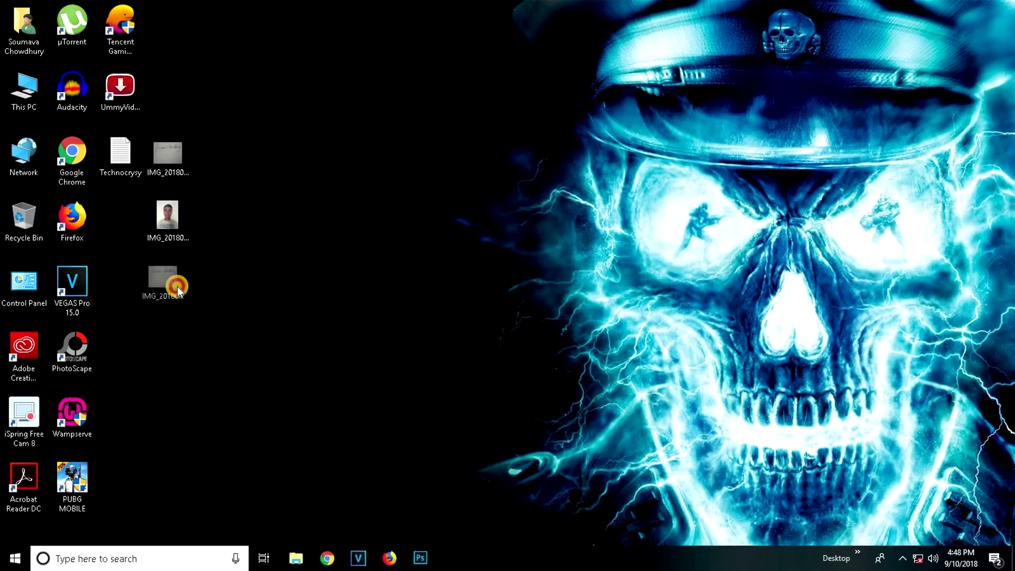